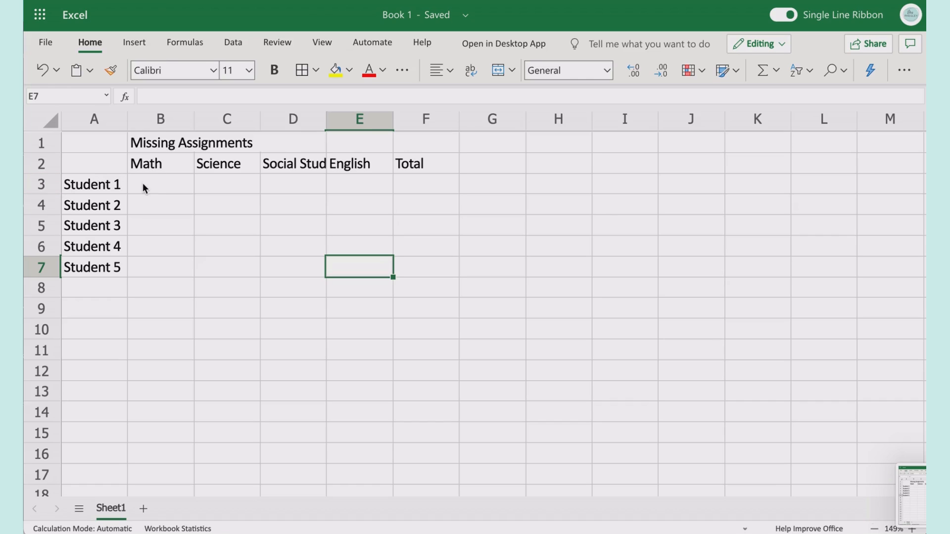
Step: Extend the student list in column A through Student 15 and autofit the column's width
drag(101, 187, 111, 267)
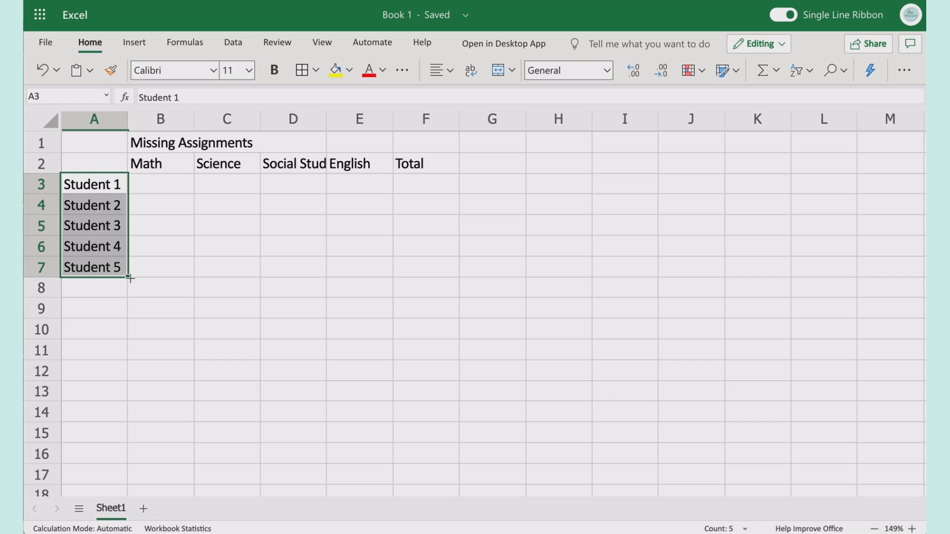
drag(127, 277, 104, 462)
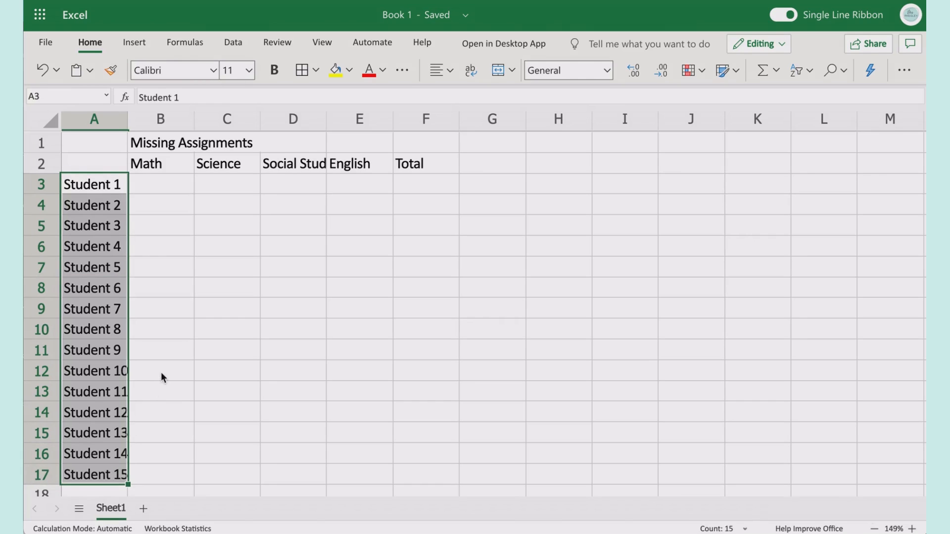
double_click(126, 118)
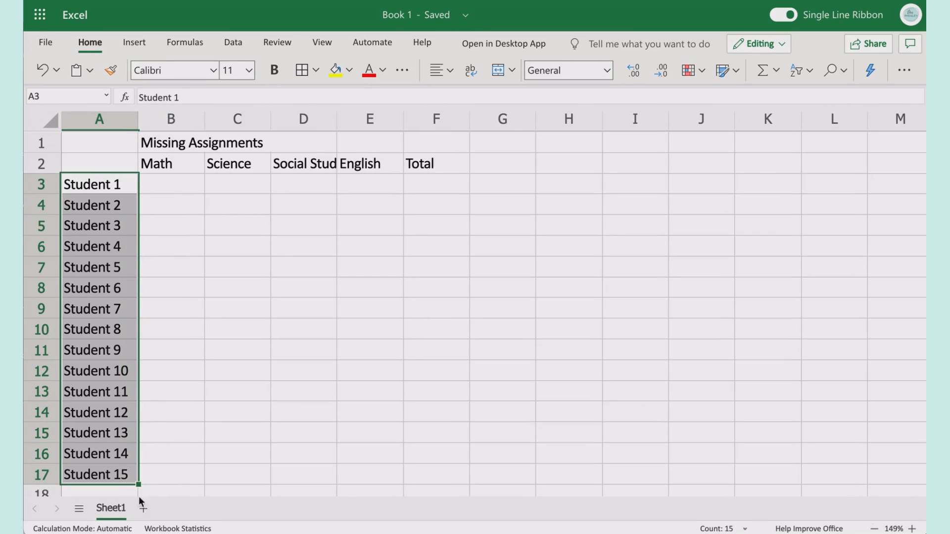
Step: Autofit column D to its Social Studies heading
click(179, 167)
double_click(336, 121)
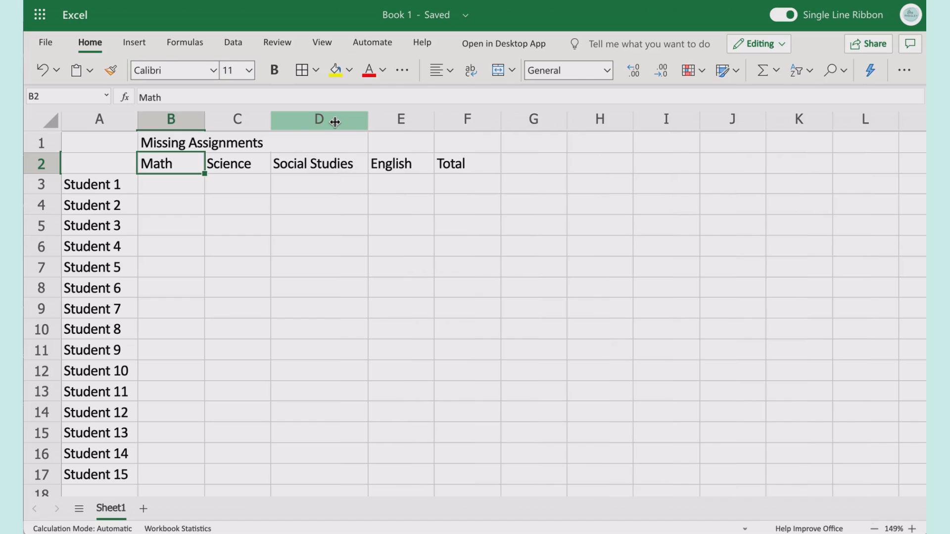
click(368, 118)
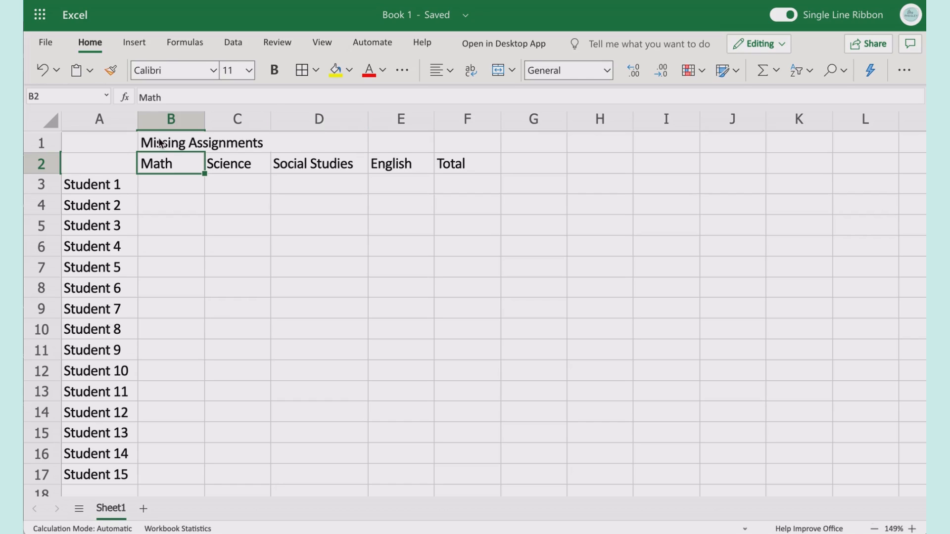
Step: Set the width of columns B through F to 13 in default units
drag(454, 123, 172, 117)
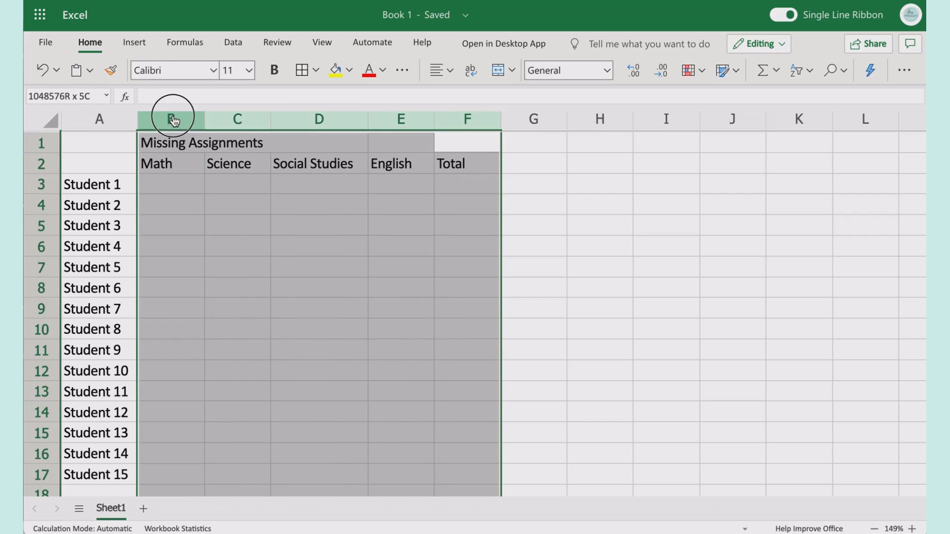
right_click(287, 123)
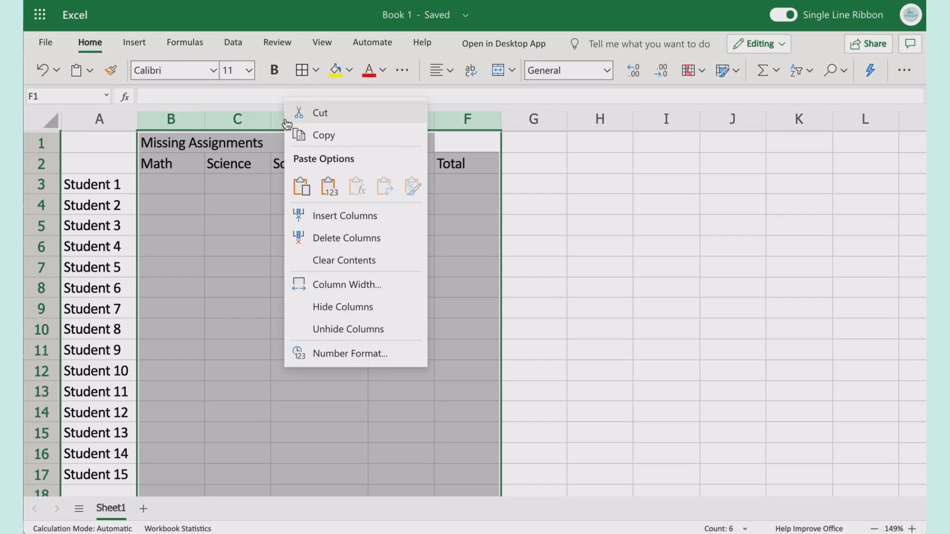
click(367, 286)
text(13)
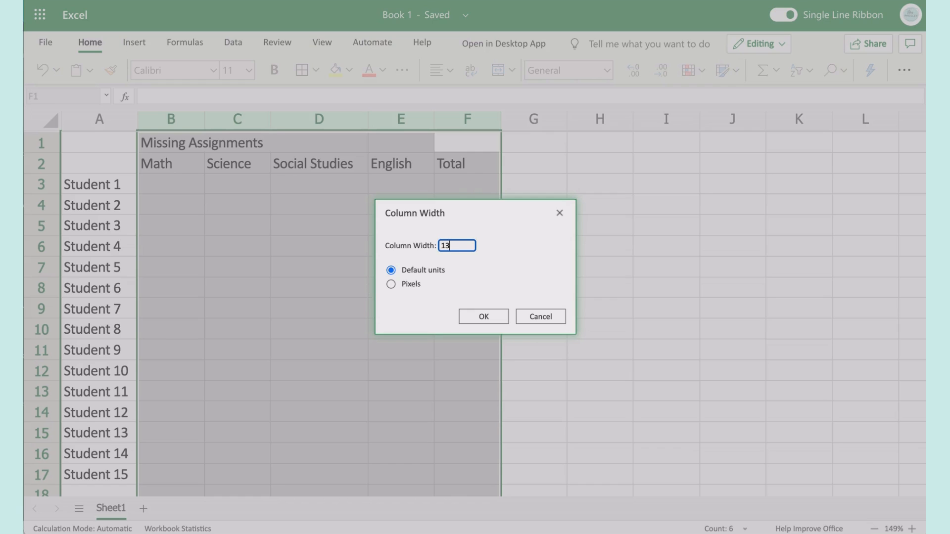
click(469, 317)
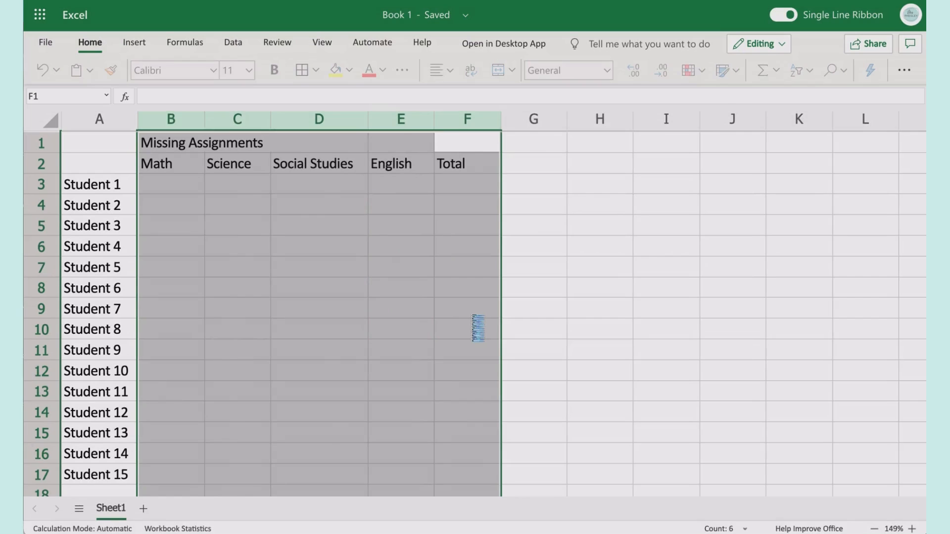
Step: Center the contents of cells B2:F17 vertically and horizontally
drag(183, 168, 546, 479)
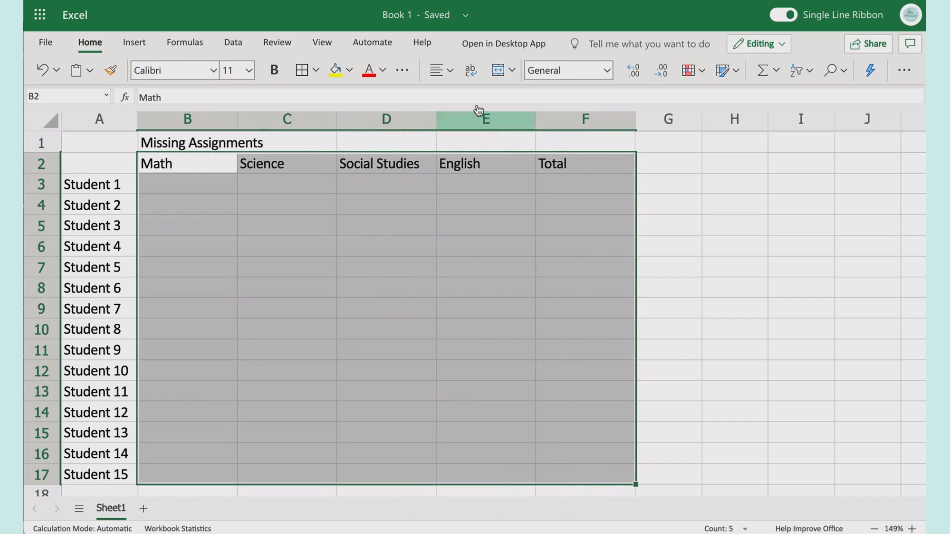
click(442, 71)
click(468, 125)
click(440, 70)
click(475, 162)
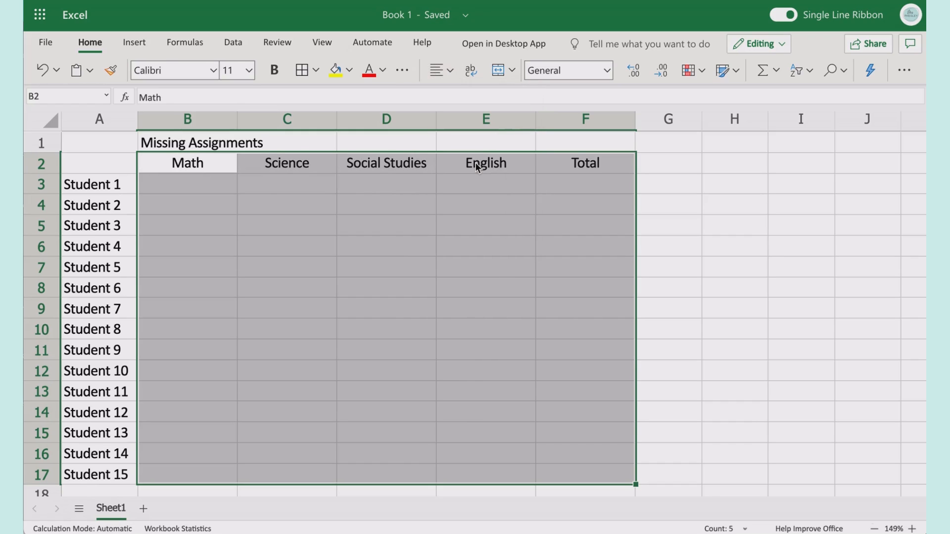
Step: Merge cells B1:F1 so the Missing Assignments title is centered over the subject columns
click(144, 142)
drag(141, 142, 570, 130)
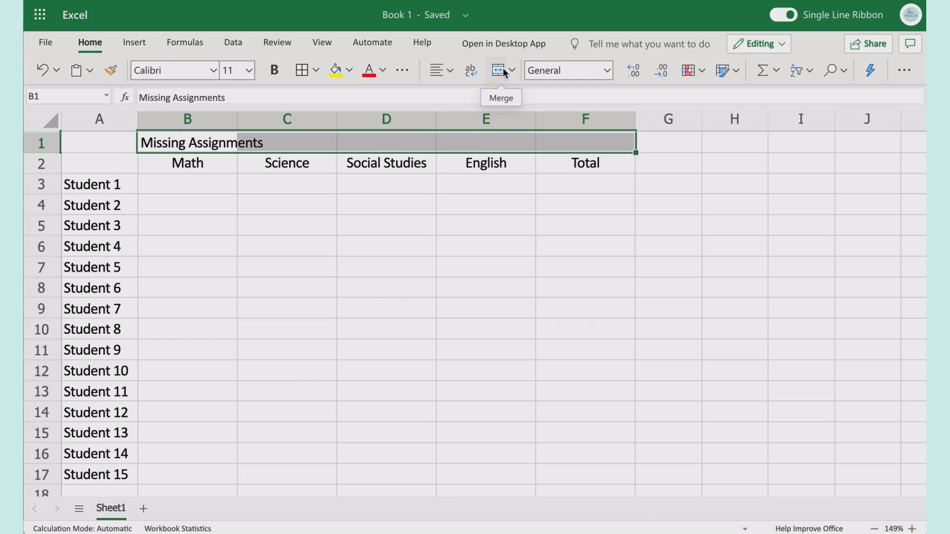
scroll(503, 72, up, 4)
scroll(504, 73, down, 5)
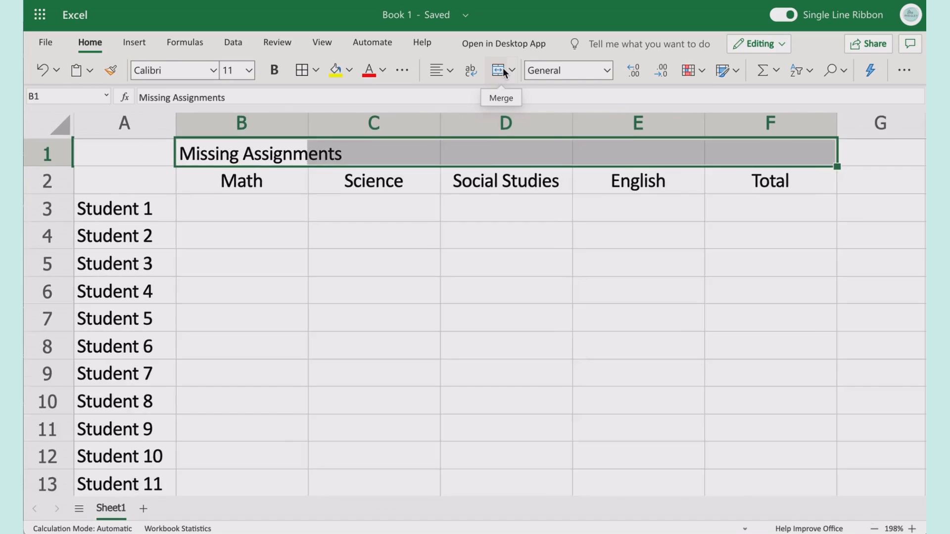
click(503, 73)
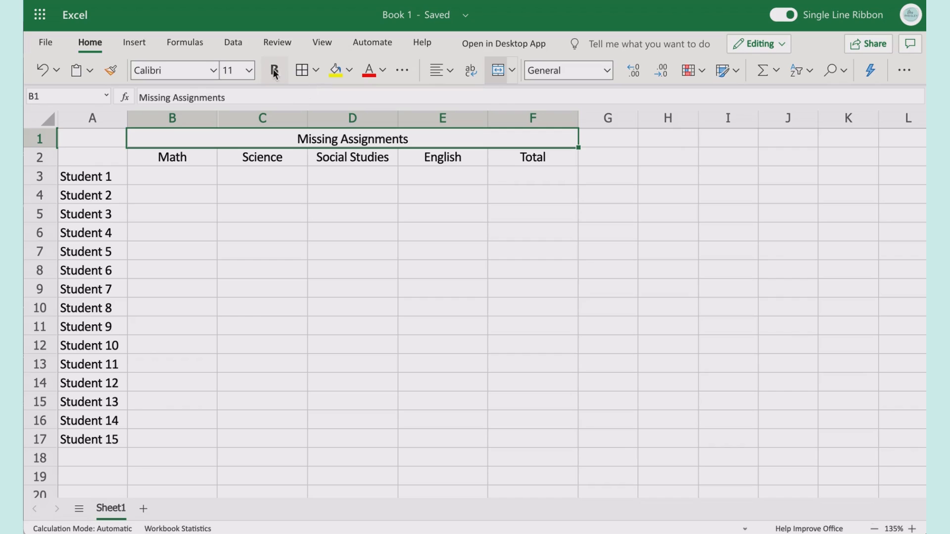
Step: Set the Missing Assignments title to font size 24 and autofit the height of row 1
click(247, 72)
click(244, 289)
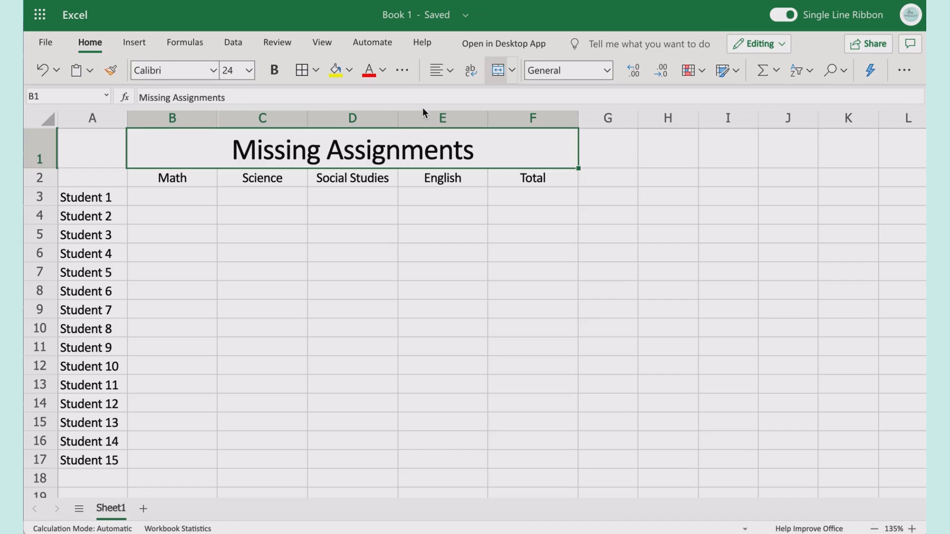
drag(44, 167, 44, 154)
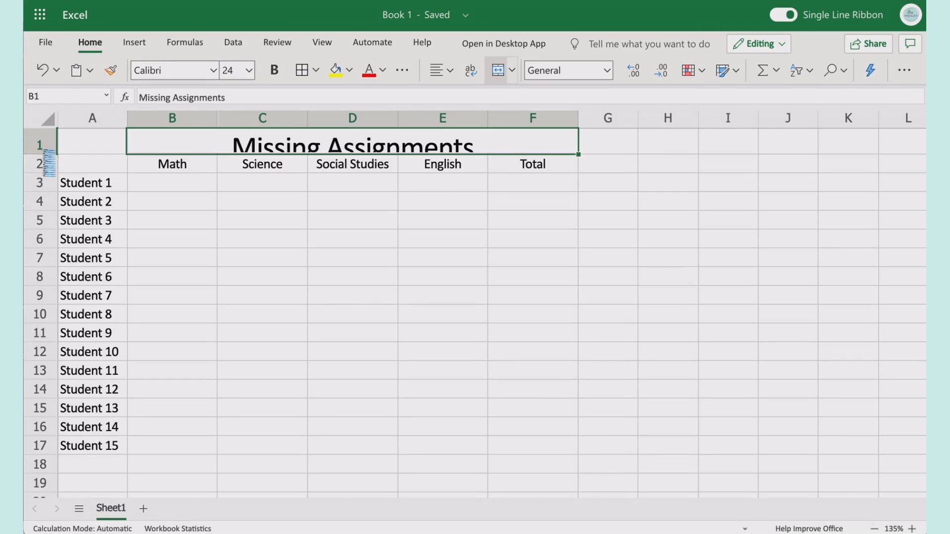
double_click(49, 156)
click(465, 186)
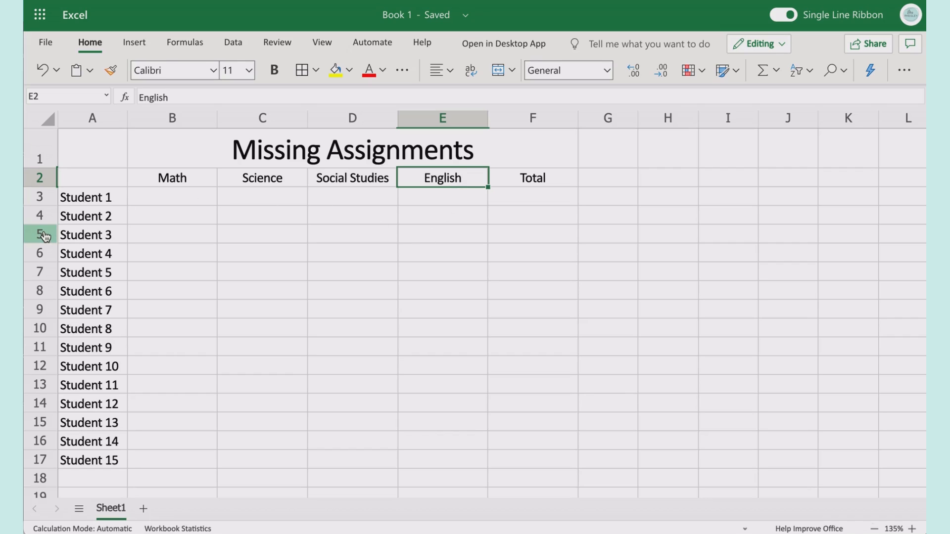
click(508, 202)
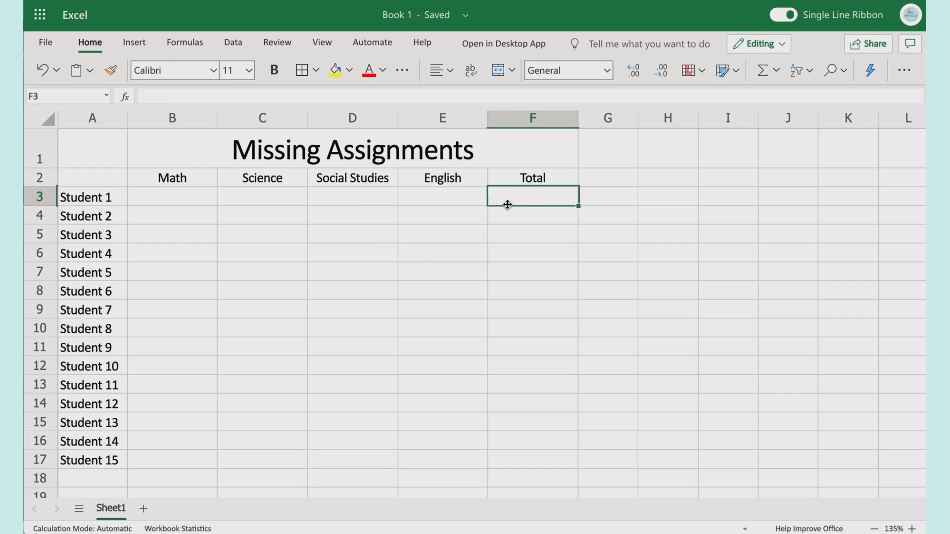
Step: Enter Student 1's missing assignments: Math 3, Science 2, Social Studies 5 and English 1
click(156, 200)
text(3)
key(Tab)
text(2)
key(Tab)
text(5)
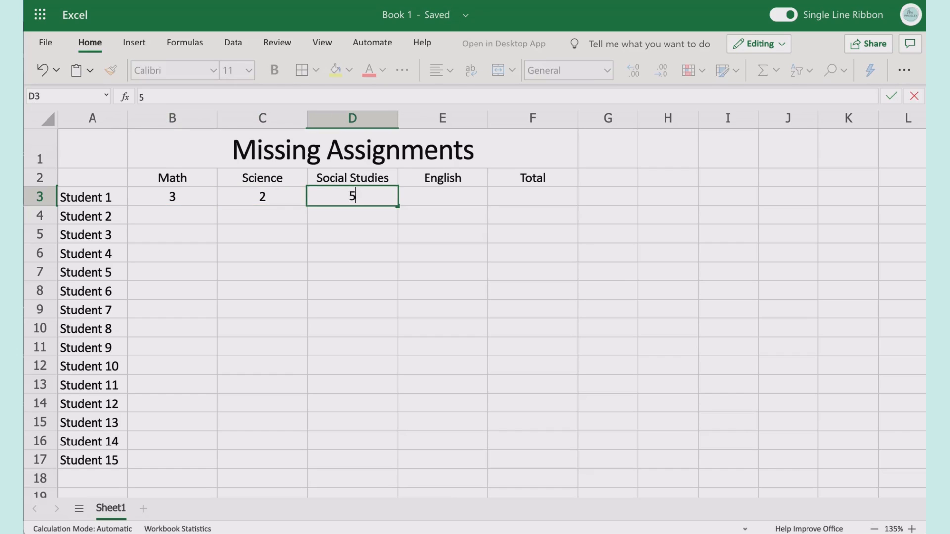
key(Tab)
text(1)
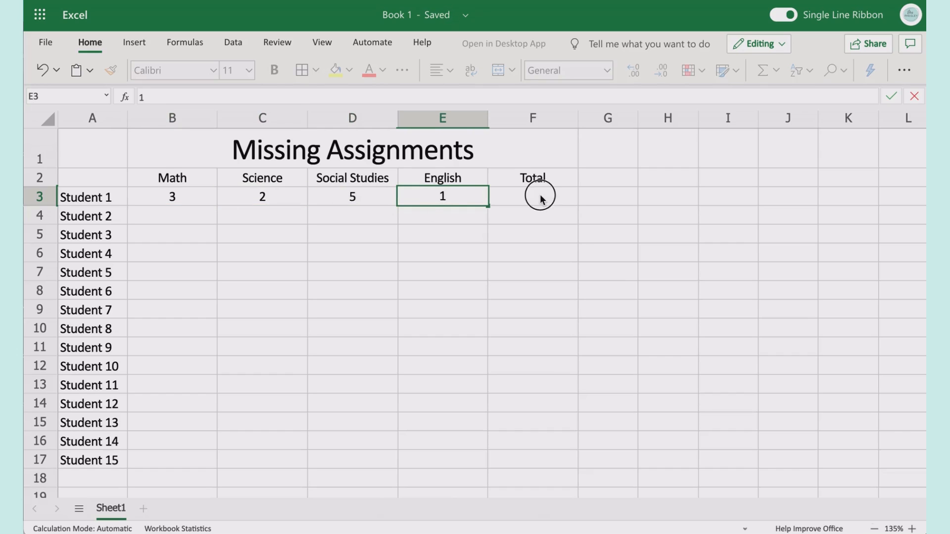
Step: Total Student 1's row in F3 with =SUM(B3:E3) and fill the formula down to F17
click(540, 198)
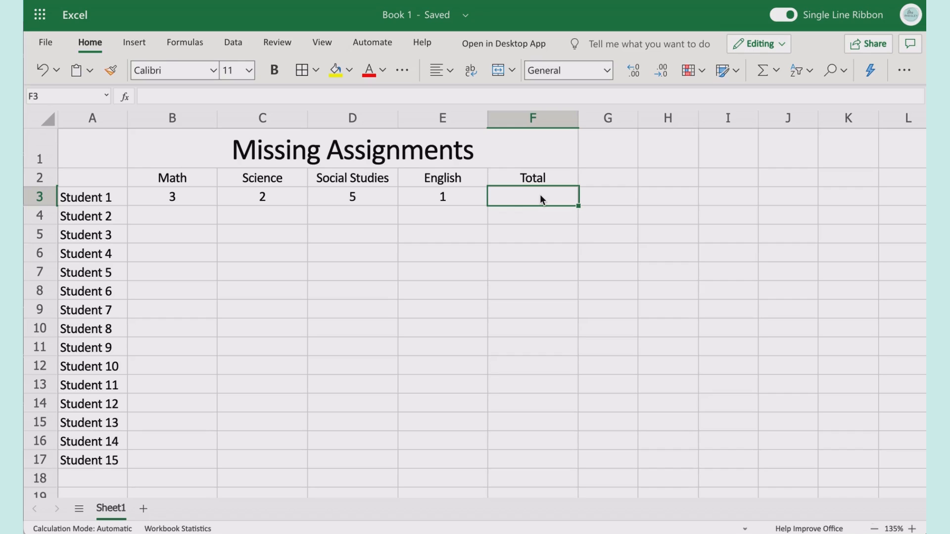
text(=)
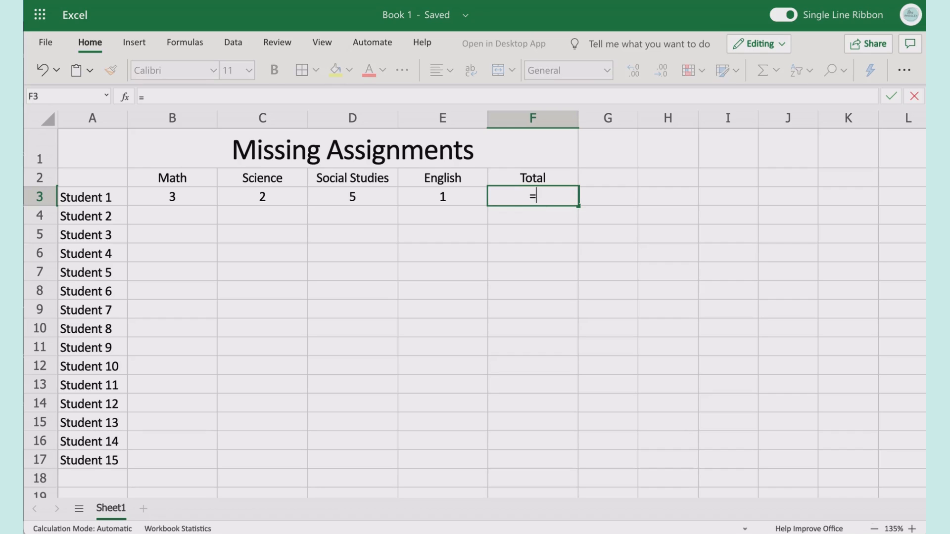
text(sum)
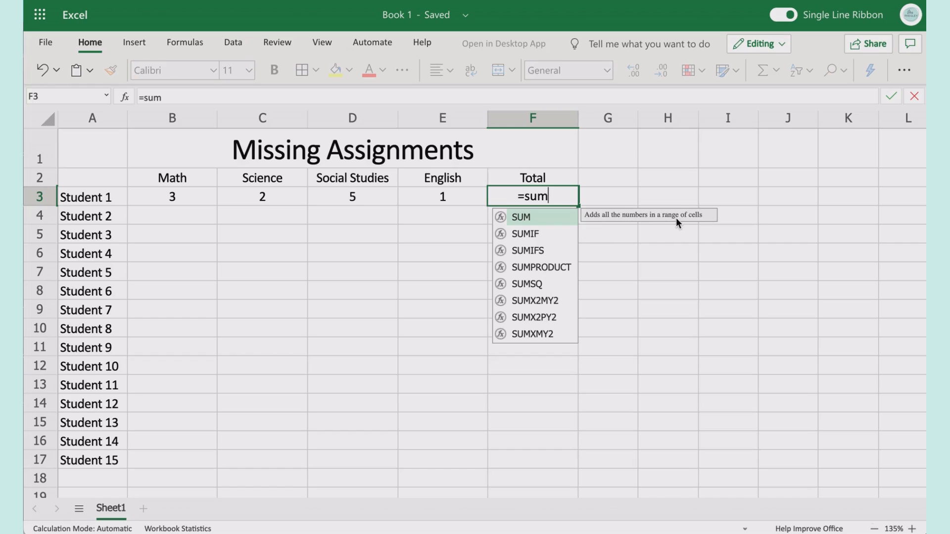
double_click(528, 217)
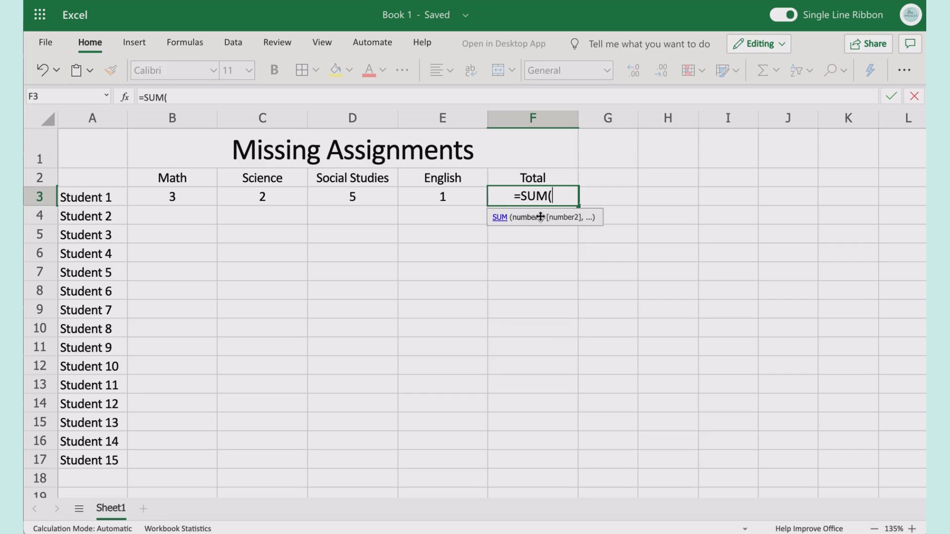
click(174, 195)
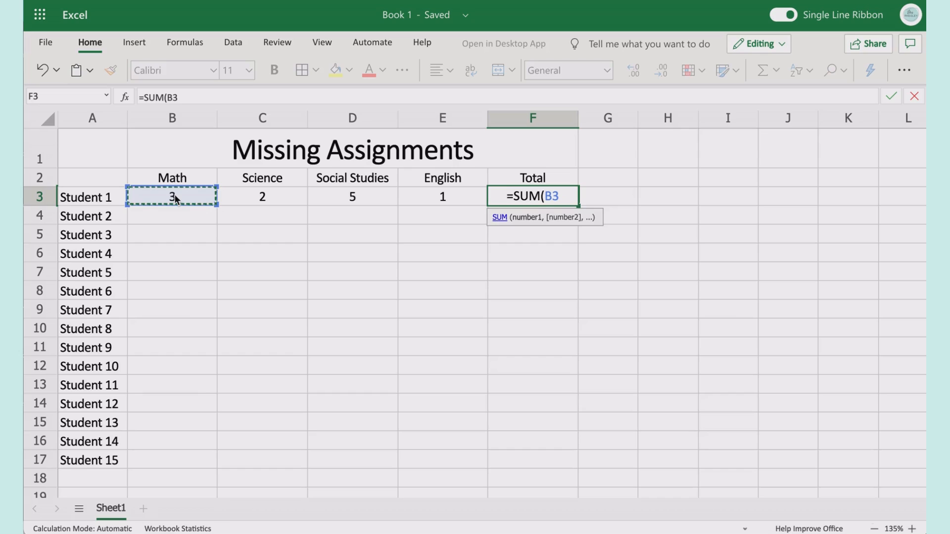
drag(216, 203, 447, 197)
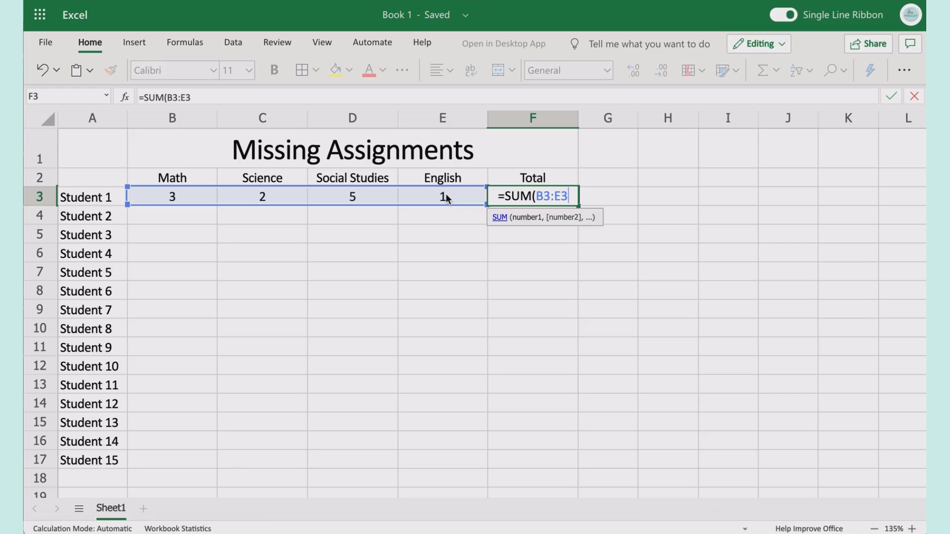
key(Return)
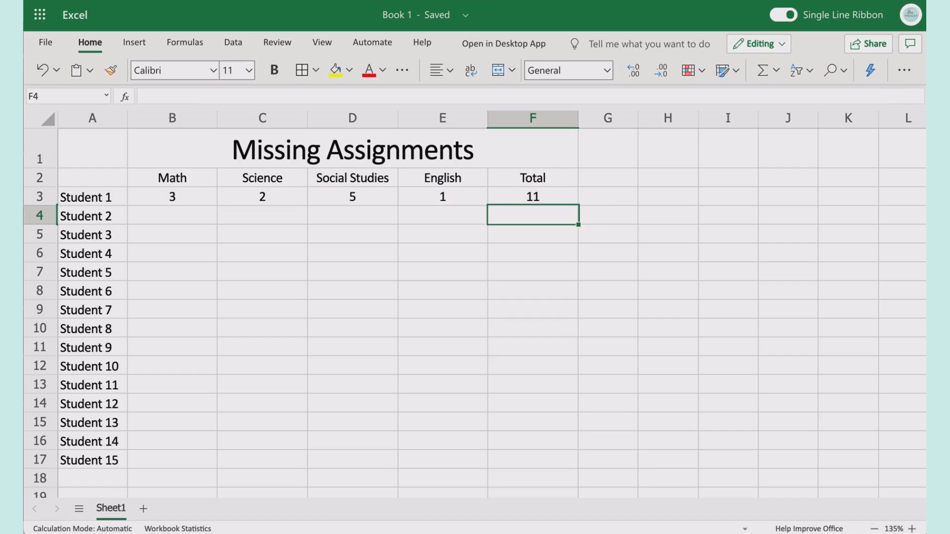
click(546, 197)
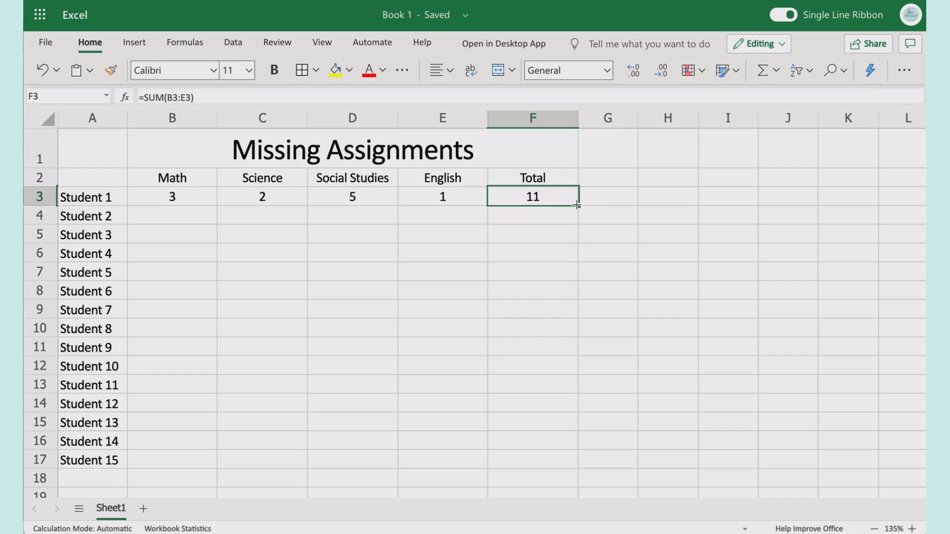
drag(577, 205, 576, 463)
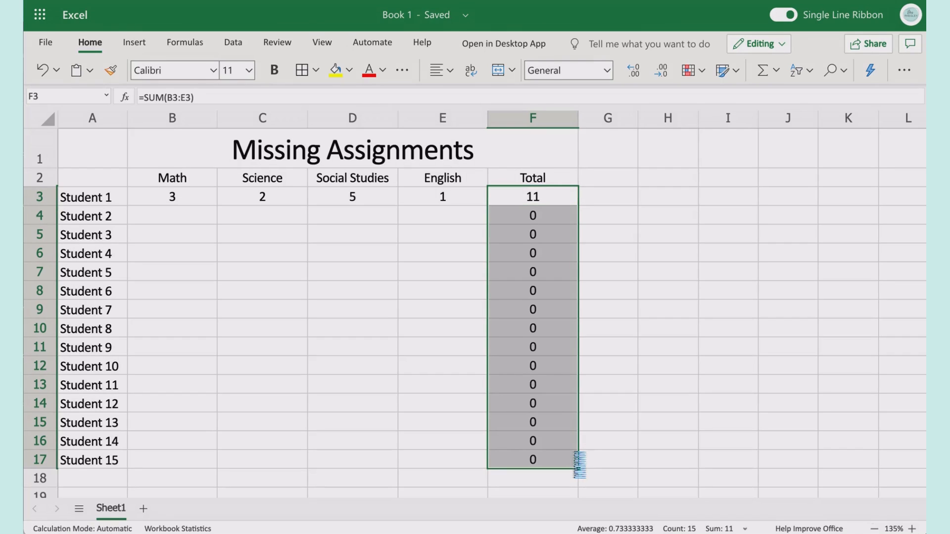
Step: Enter Student 5's missing assignments: Math 2, Social Studies 1 and English 1, leaving Science blank
click(165, 265)
text(2)
key(Tab)
key(Tab)
text(1)
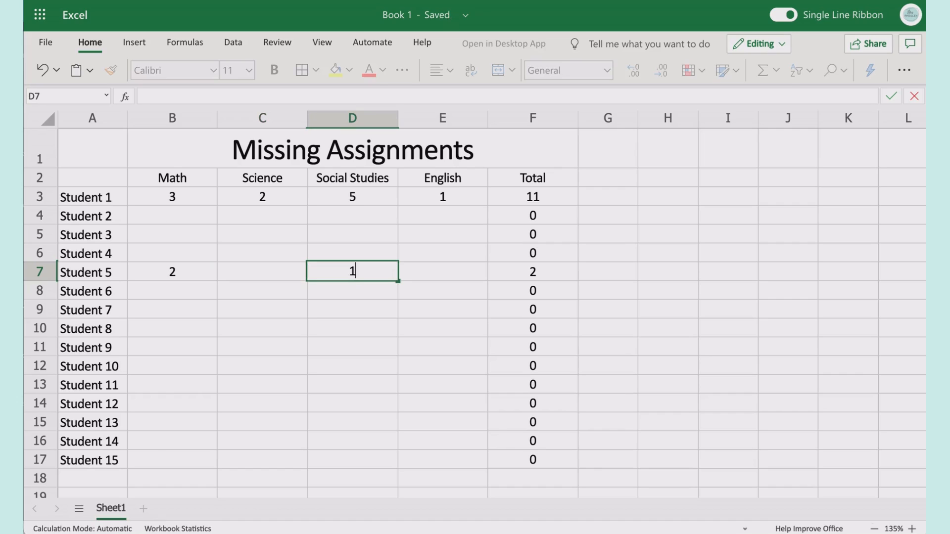
key(Tab)
text(1)
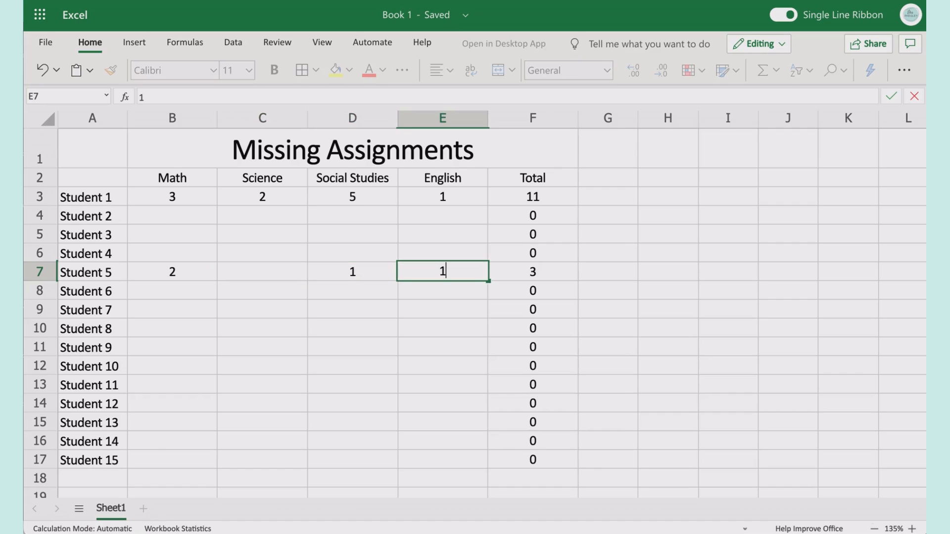
key(Return)
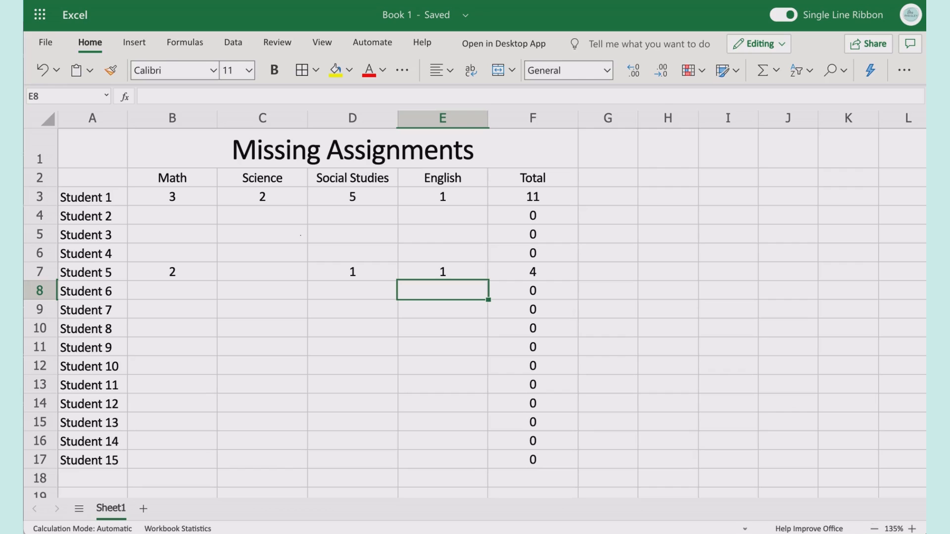
click(519, 214)
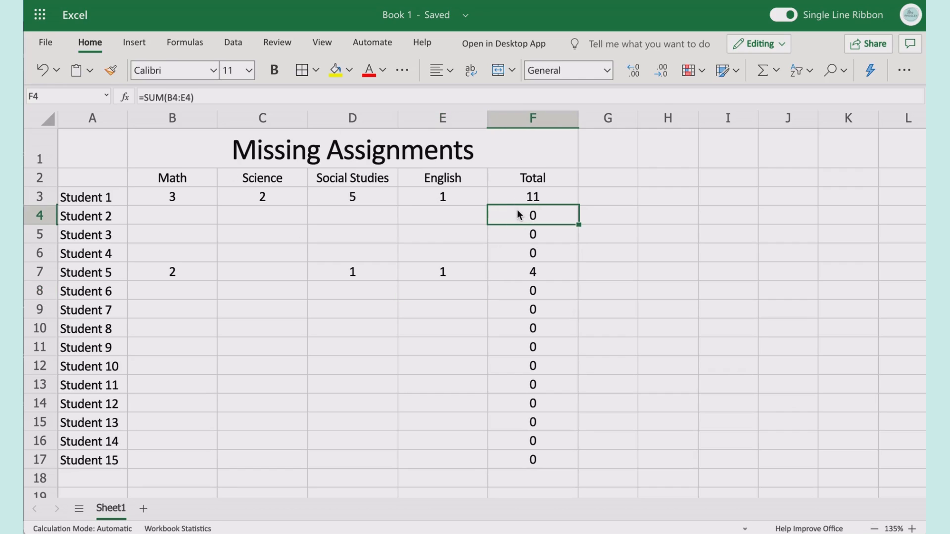
Step: Insert a column before English and head it Foreign Language
click(424, 119)
right_click(424, 120)
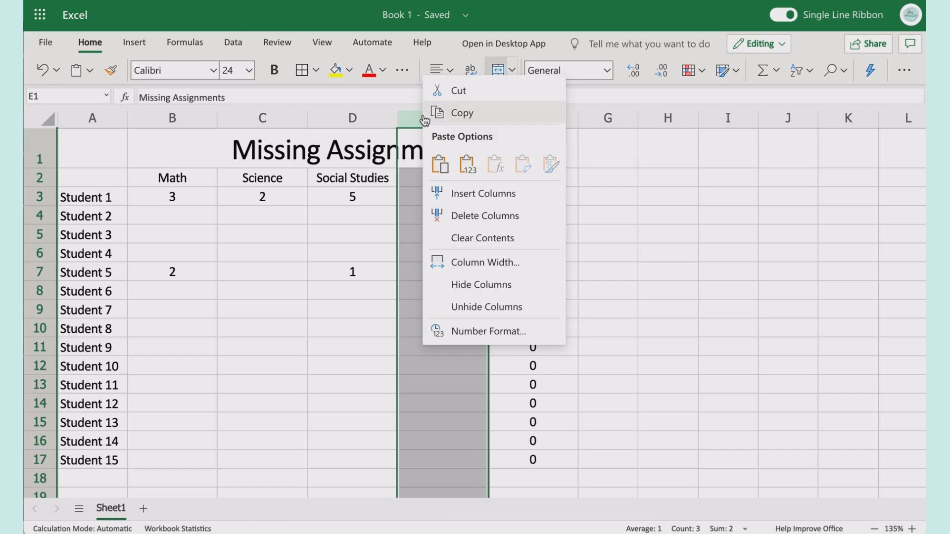
click(469, 200)
click(453, 176)
text(For)
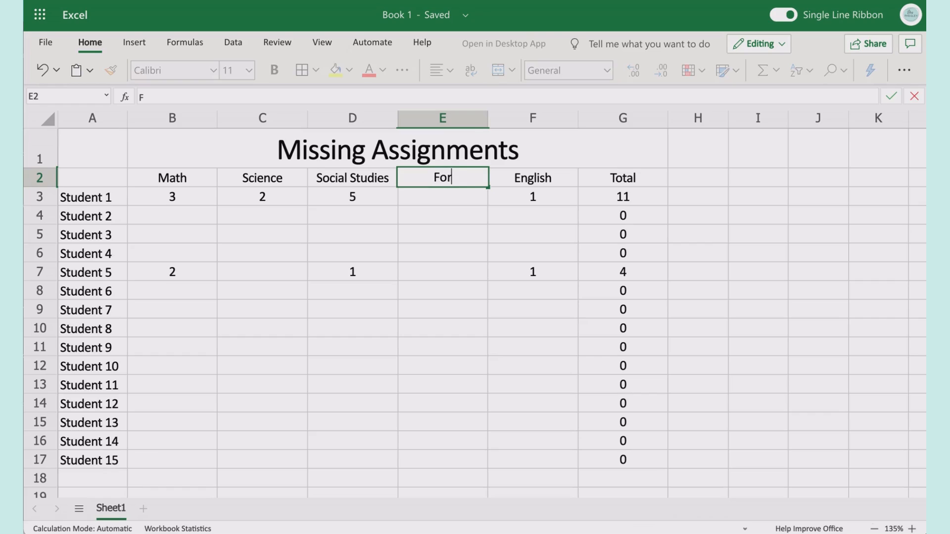
text(eign Language)
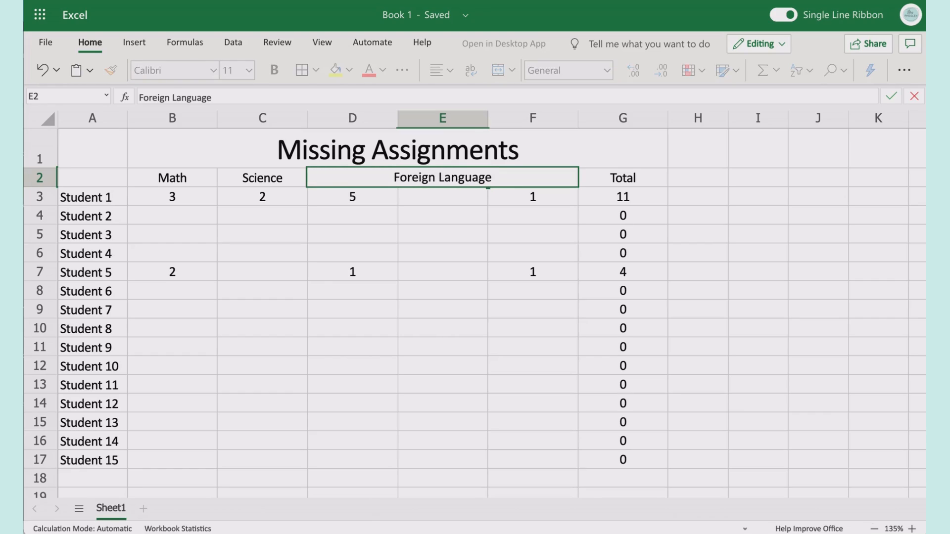
key(Return)
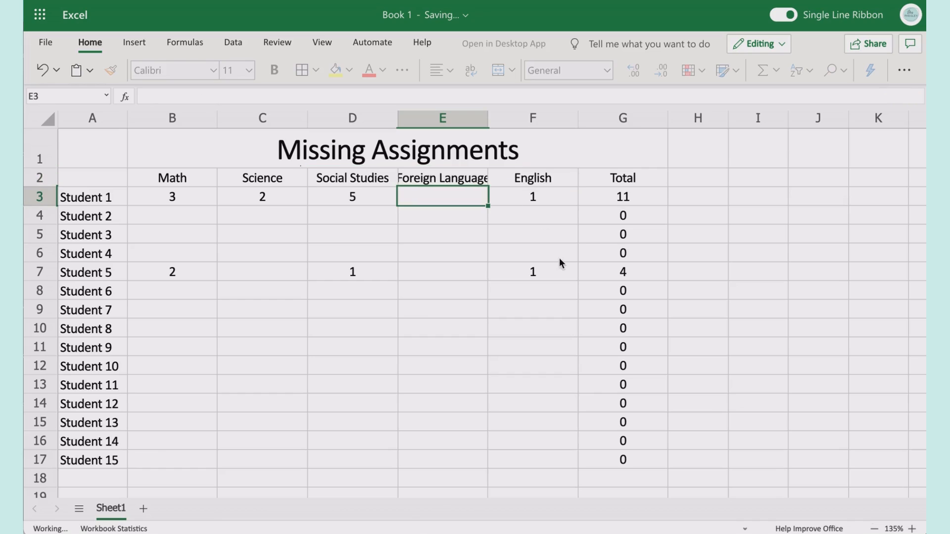
Step: Check Student 1's total formula in G3 and enter 3 under Foreign Language in E3
click(637, 198)
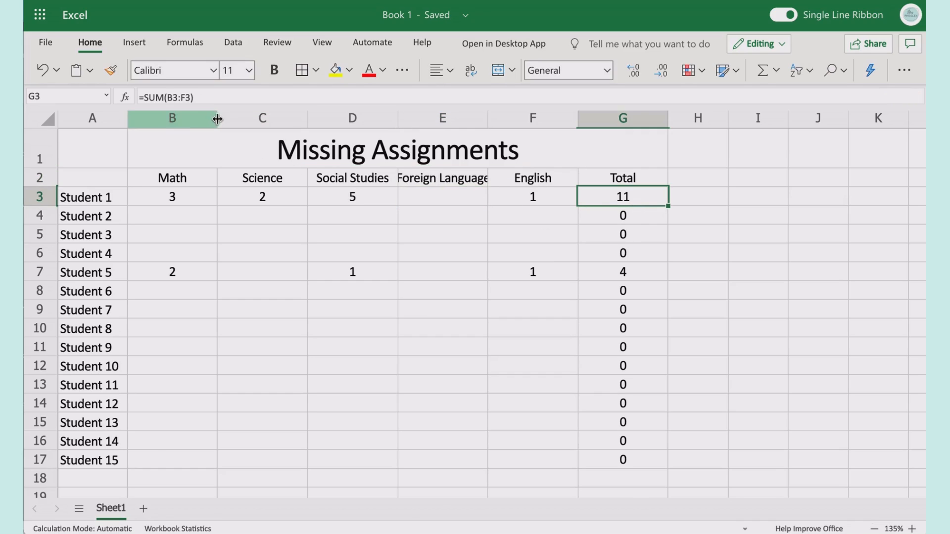
click(459, 197)
text(3)
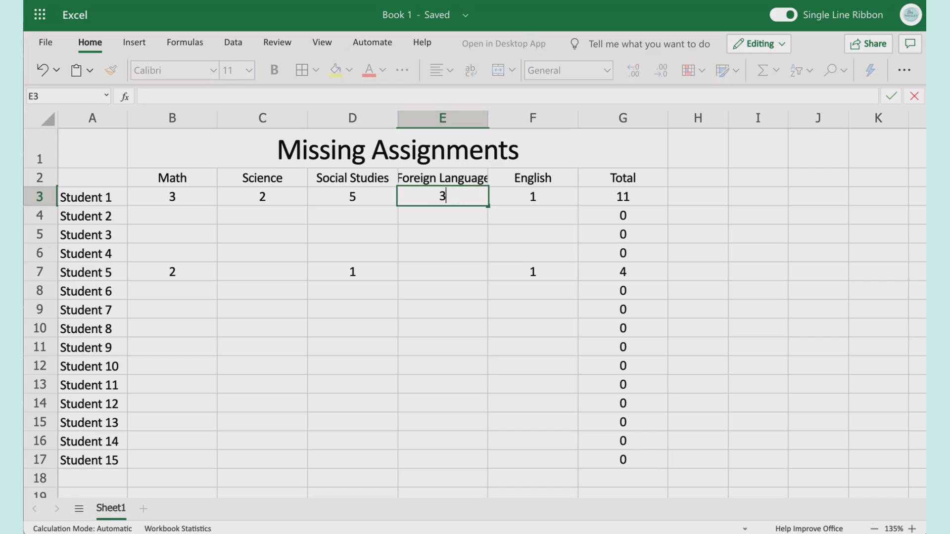
Step: Undo the Foreign Language entry, its heading and the column inserted before English
click(493, 236)
key(ctrl+z)
key(ctrl+z)
key(ctrl+z)
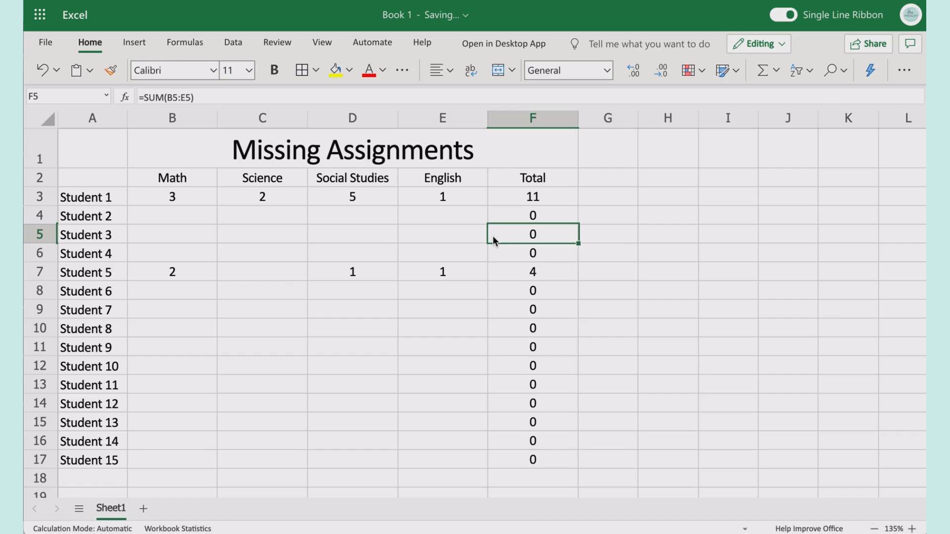
Step: Insert a column before Total and enter 3 for Student 1 in F3
right_click(515, 119)
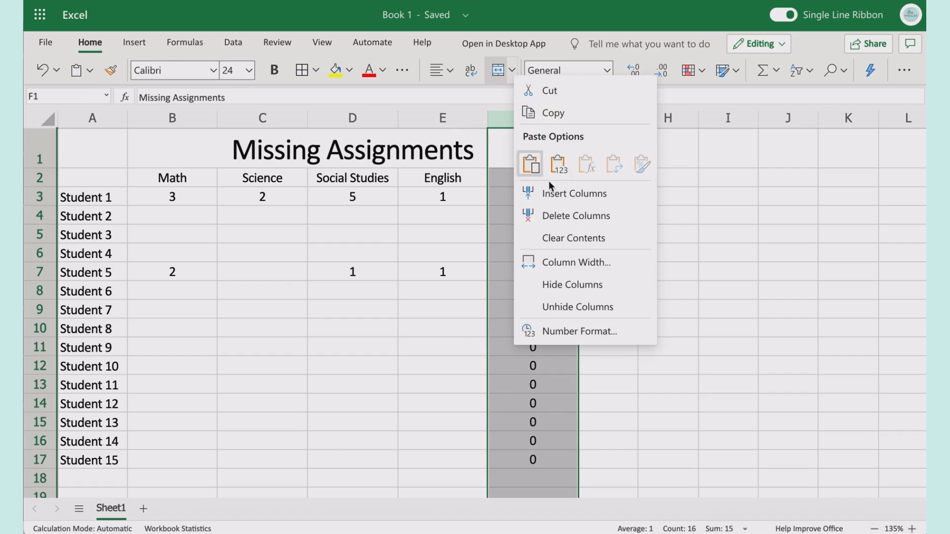
click(564, 200)
click(543, 196)
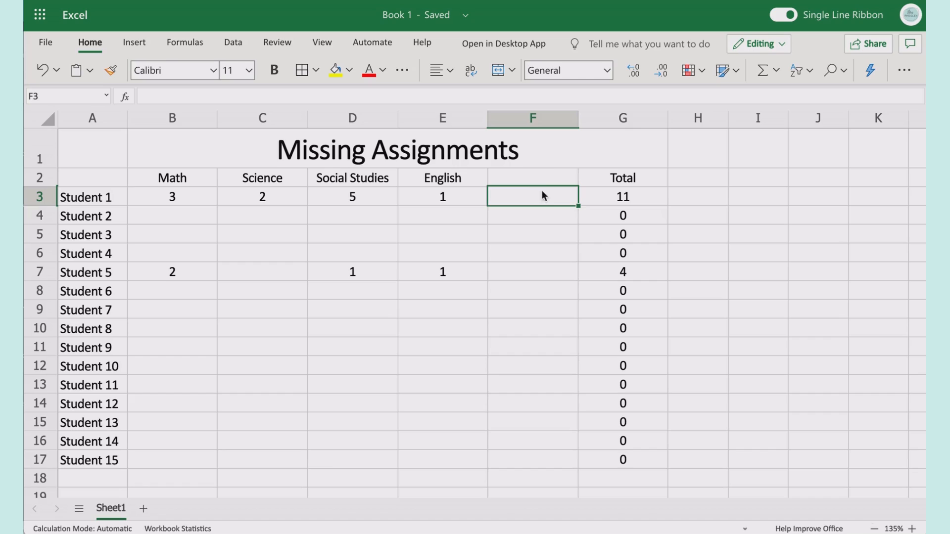
text(3)
click(521, 251)
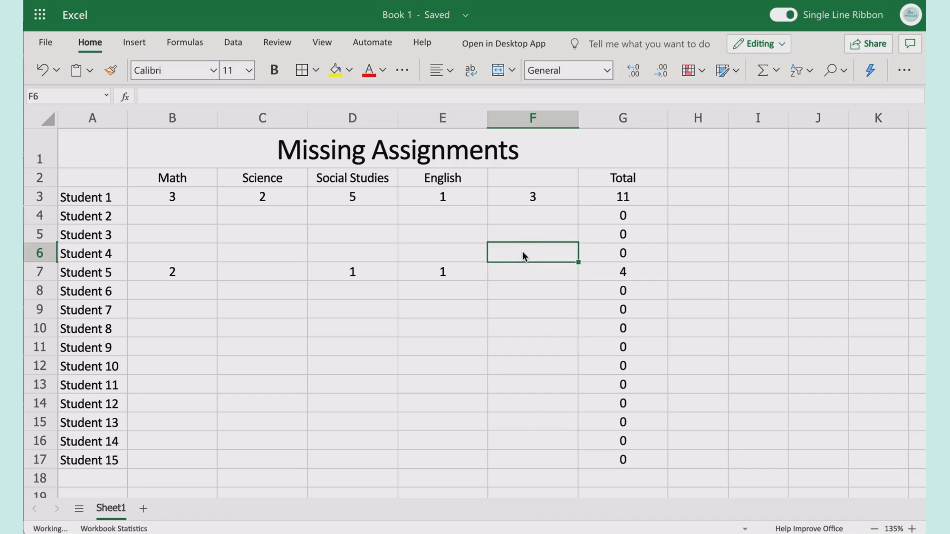
Step: Head the new column in F2 as Foreign Language
click(527, 183)
text(Fo)
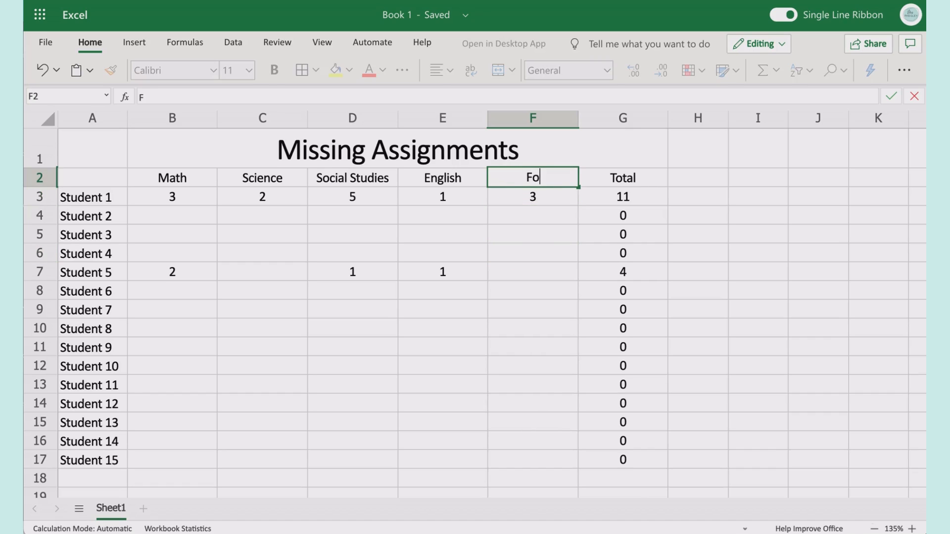
text(reign L)
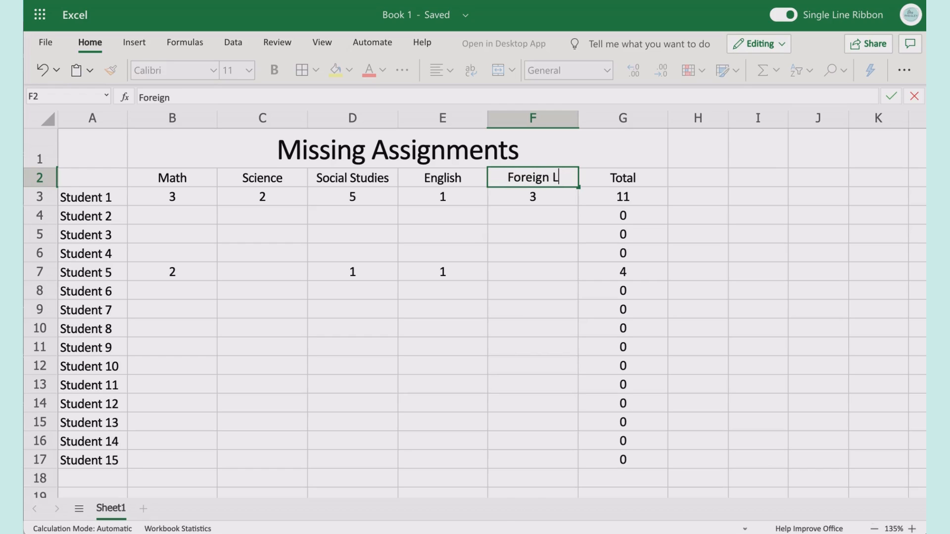
text(anguage)
Step: Extend Student 1's total formula in G3 to include Foreign Language, making it =SUM(B3:F3)
click(656, 201)
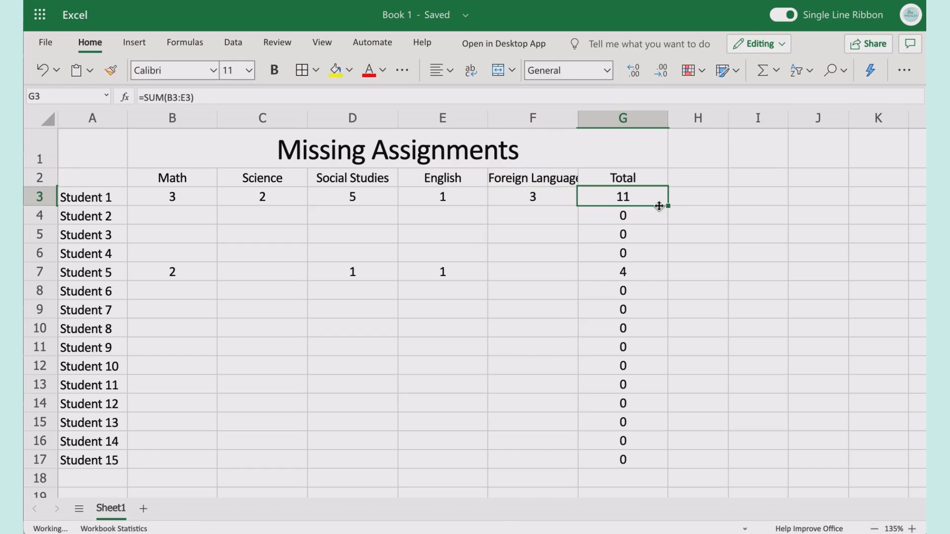
click(188, 96)
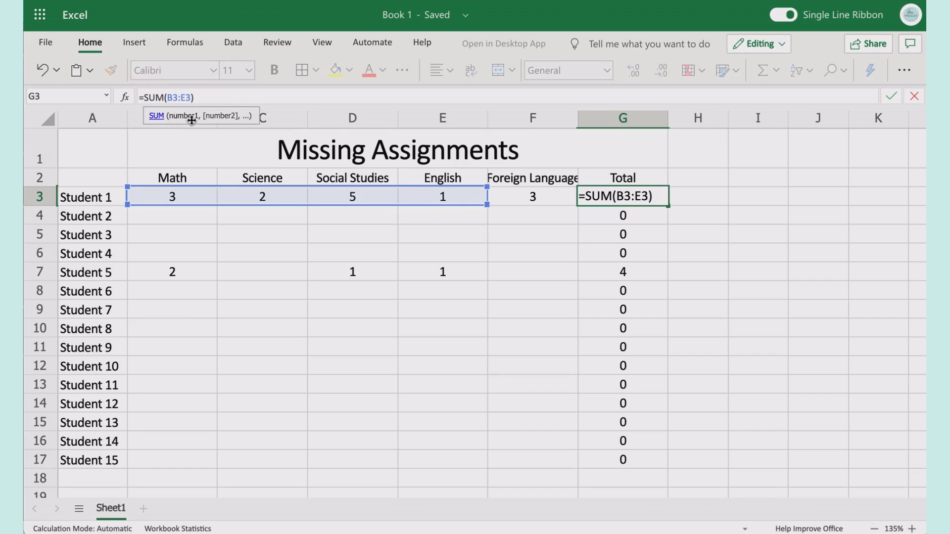
drag(487, 204, 565, 206)
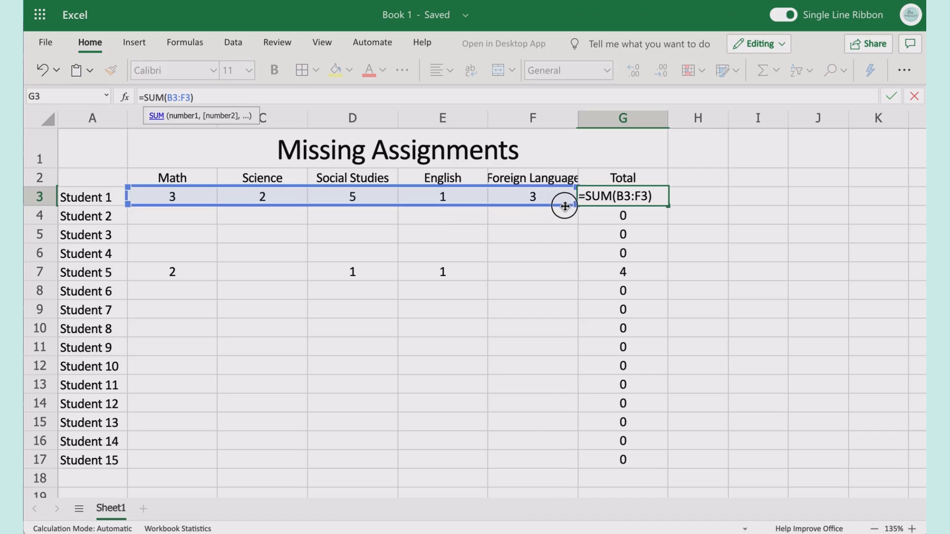
click(565, 235)
click(646, 197)
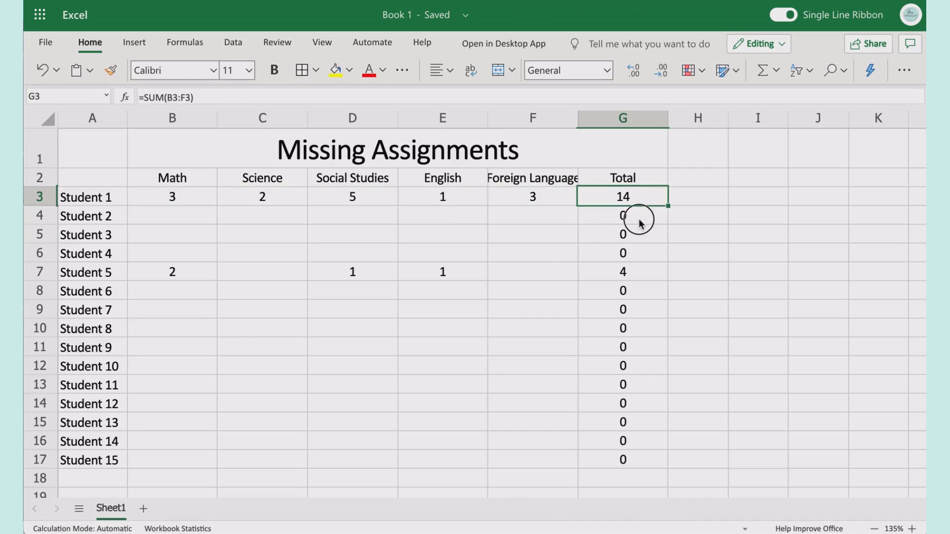
Step: Fill the updated total formula from G3 down to G17
click(640, 219)
click(640, 236)
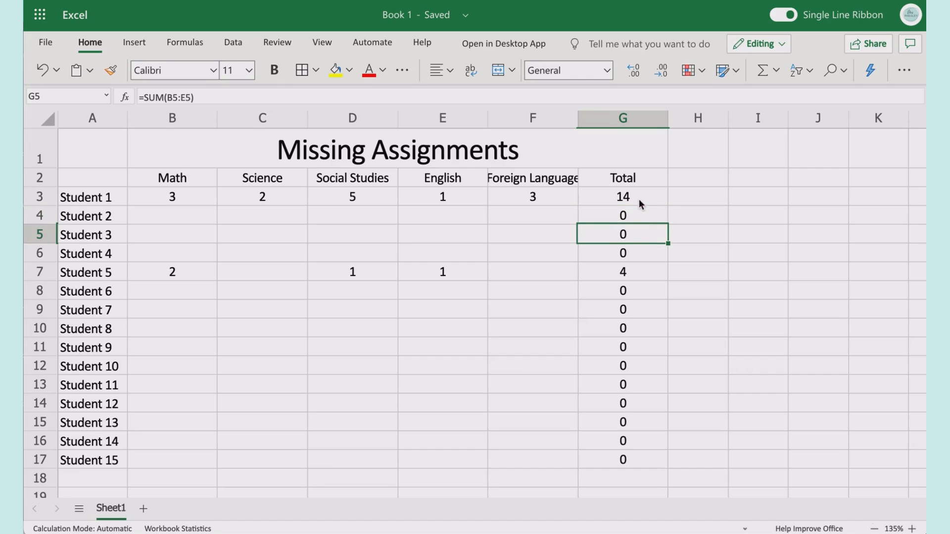
click(640, 198)
drag(668, 206, 660, 469)
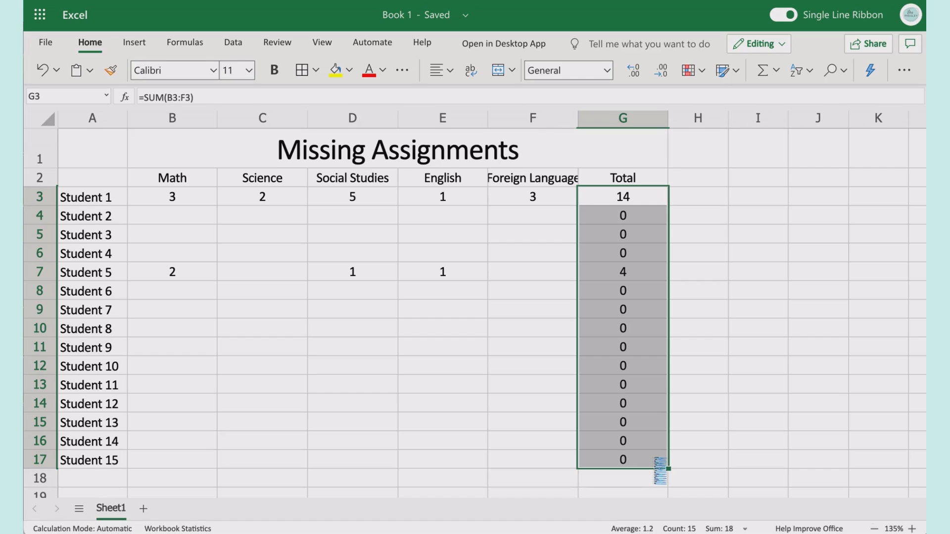
click(648, 202)
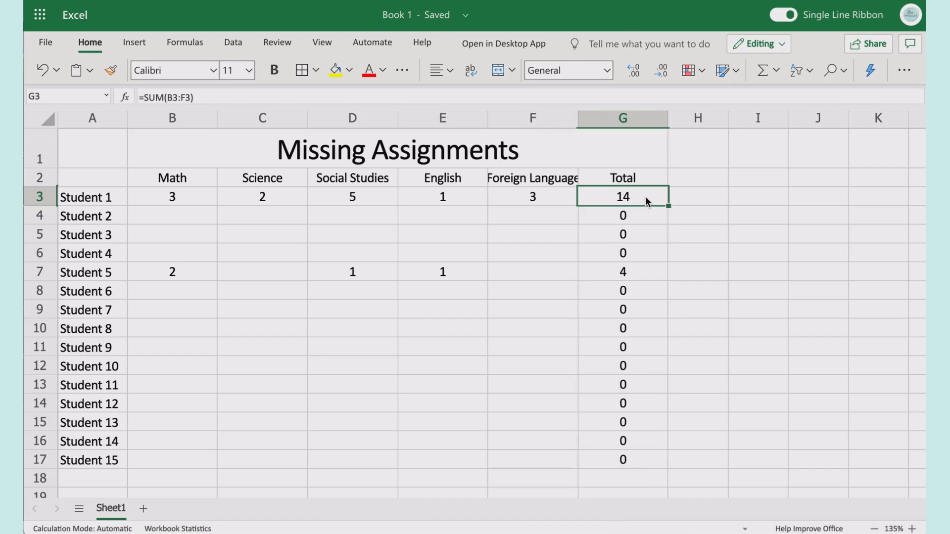
Step: Enter =sum without parentheses or a range in H4 and clear the cell
click(725, 222)
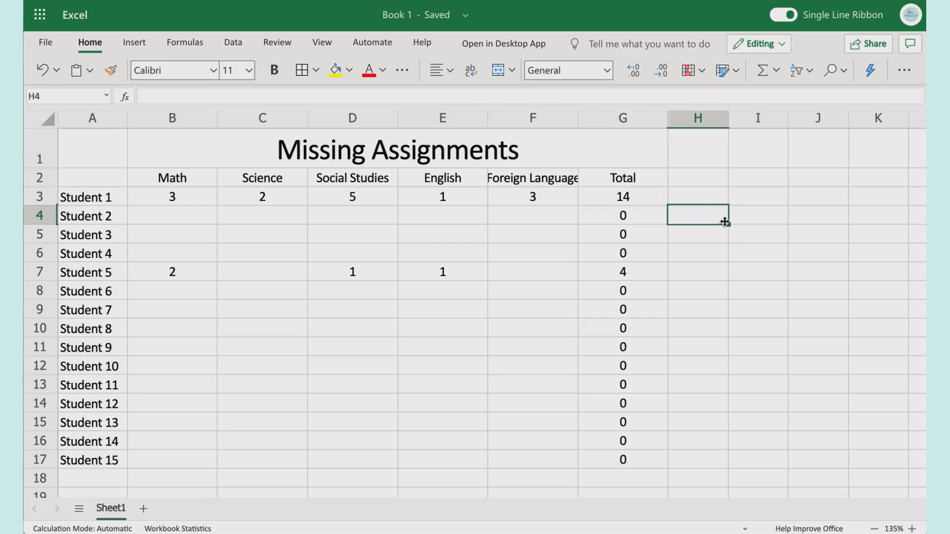
text(=sum)
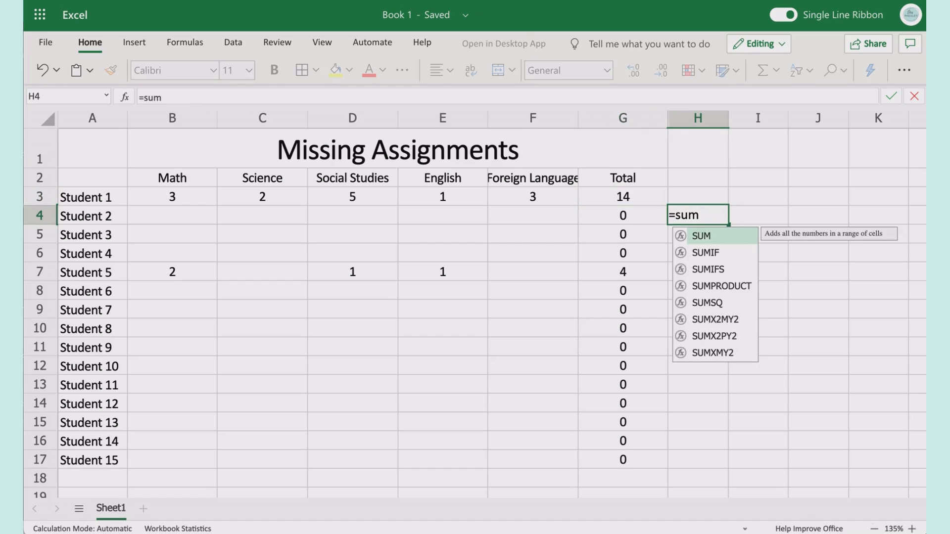
key(Return)
click(685, 217)
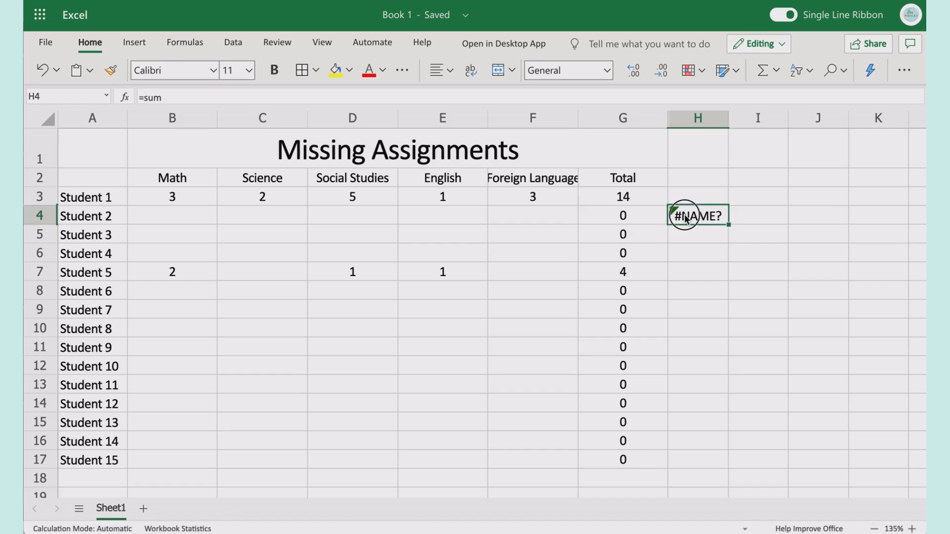
key(Delete)
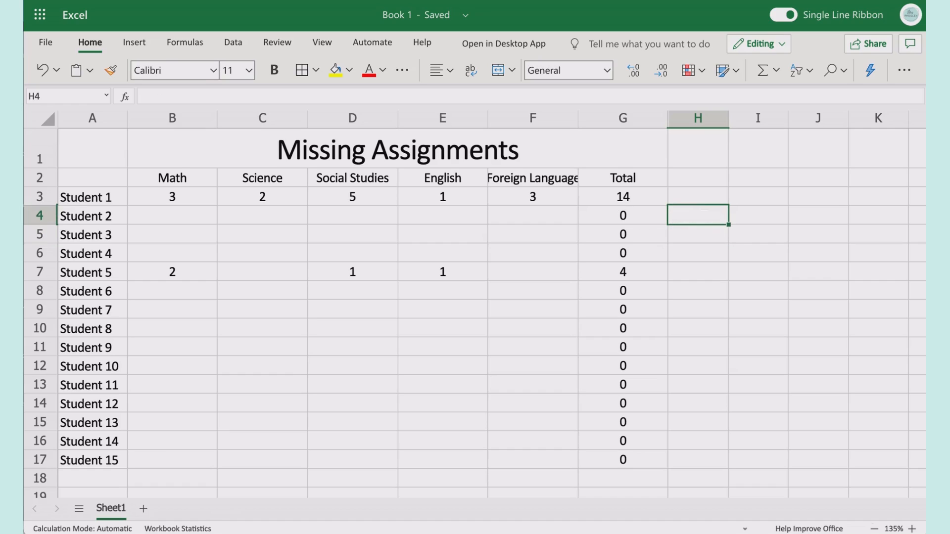
Step: Start a SUM formula in H4 using the suggested SUM function
text(=sum)
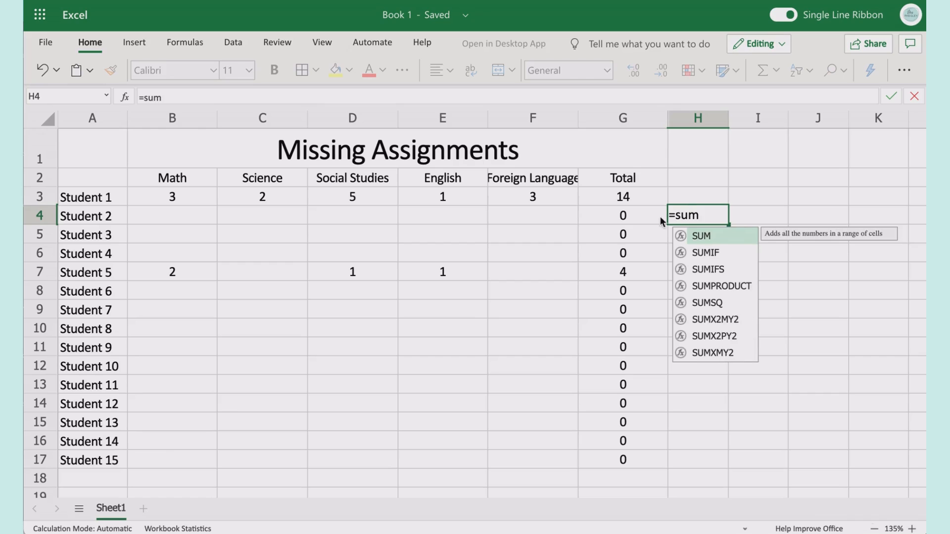
double_click(702, 237)
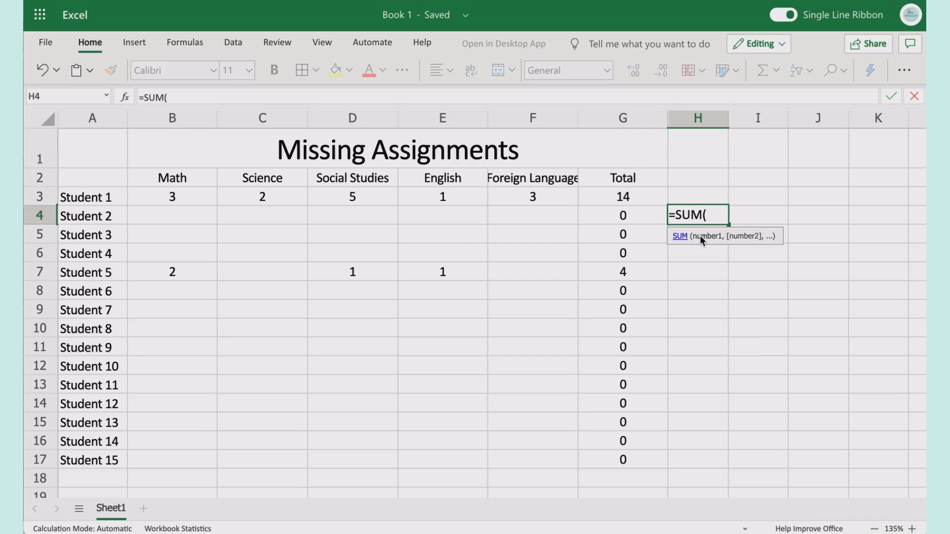
click(176, 218)
drag(708, 210, 662, 218)
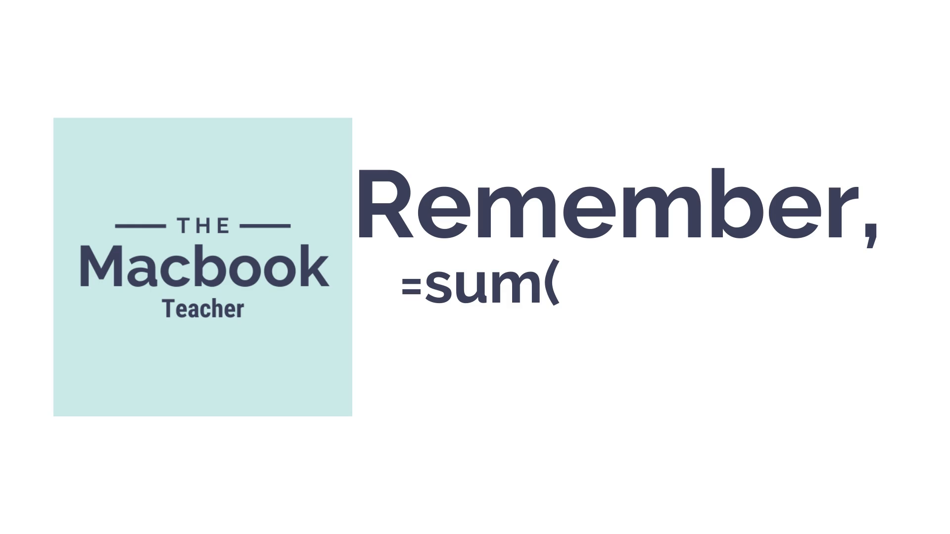